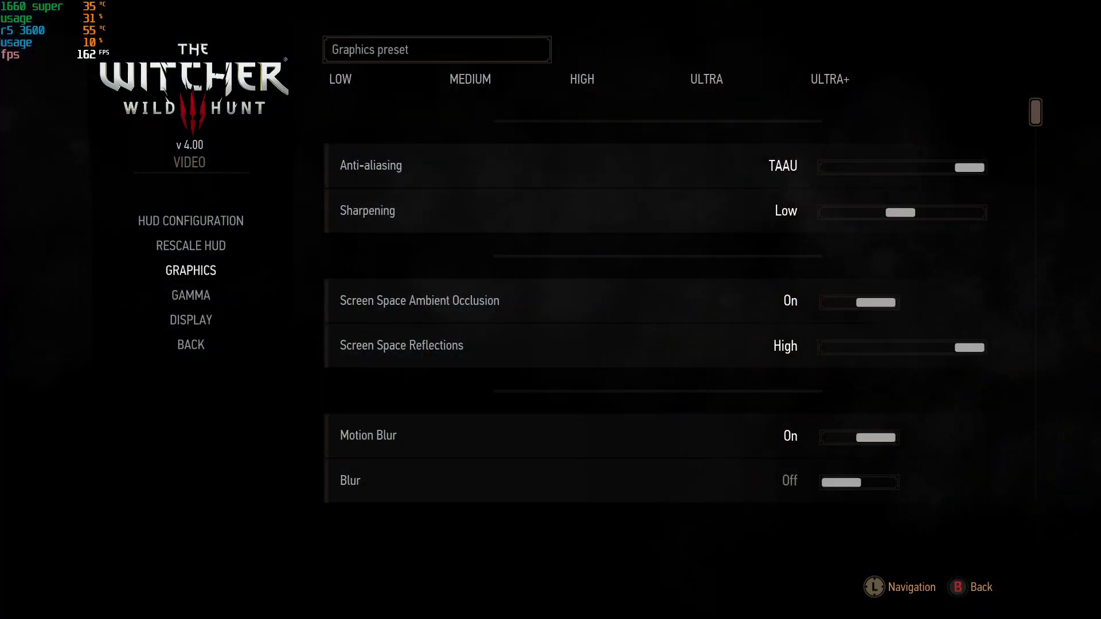
click(655, 211)
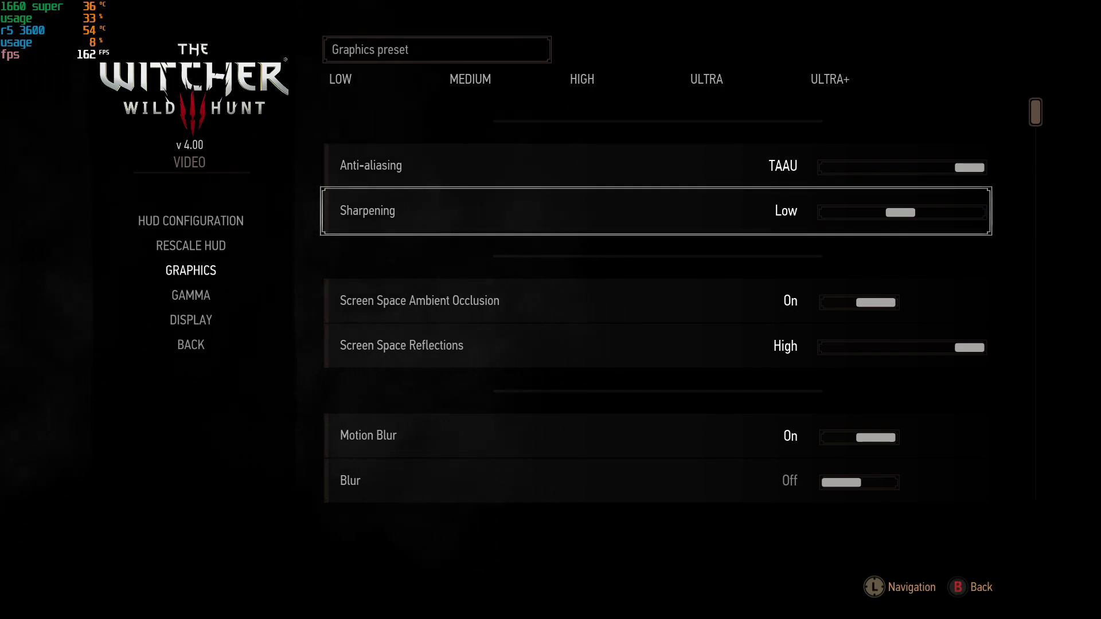
Review the screen space reflections, Motion Blur, Bloom and Chromatic Aberration settings without changing them
key(Down)
key(Down)
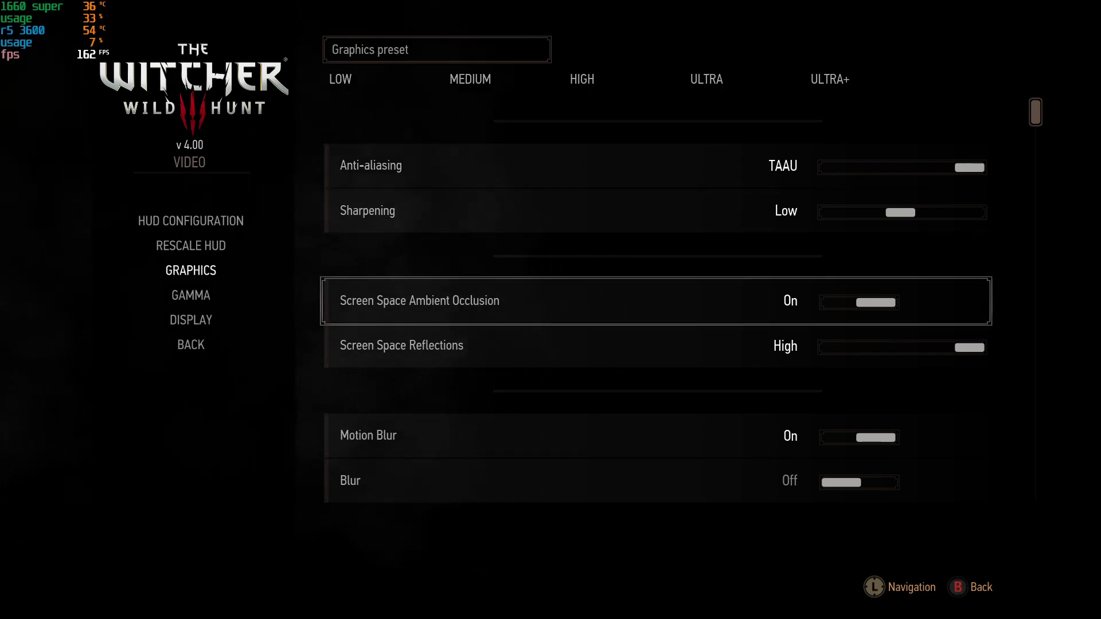
key(Down)
key(Down)
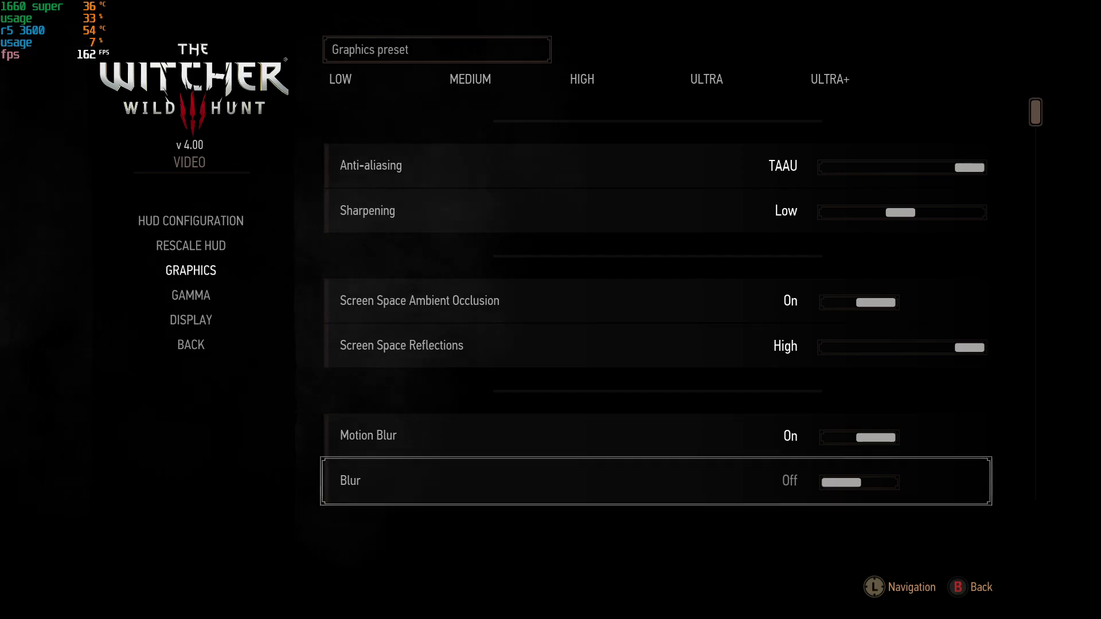
key(Up)
key(Down)
key(Down)
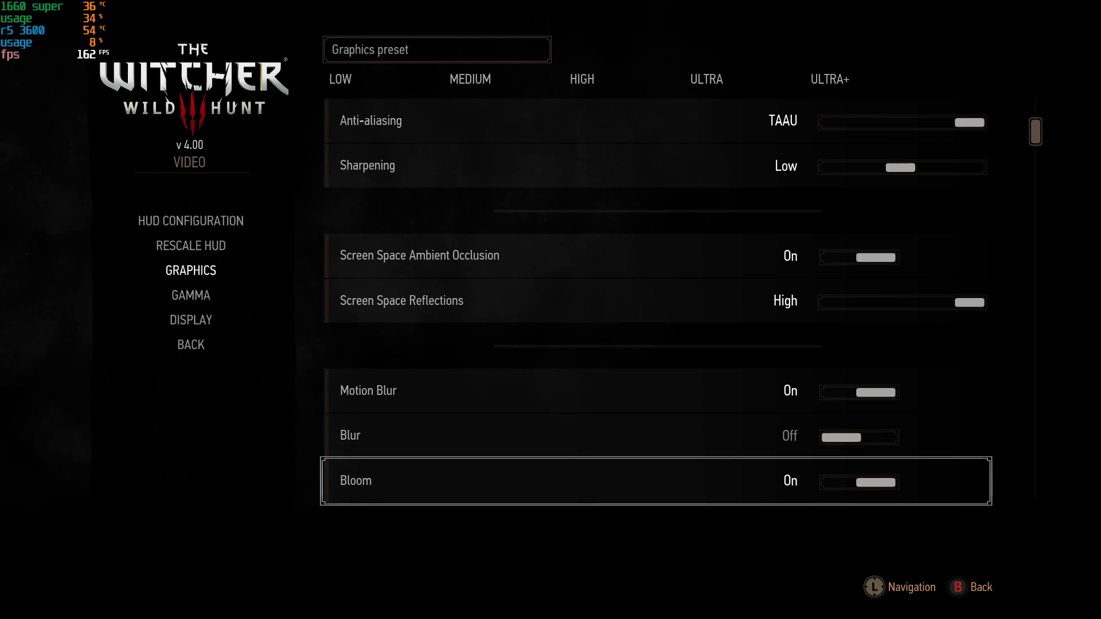
key(Down)
key(Down)
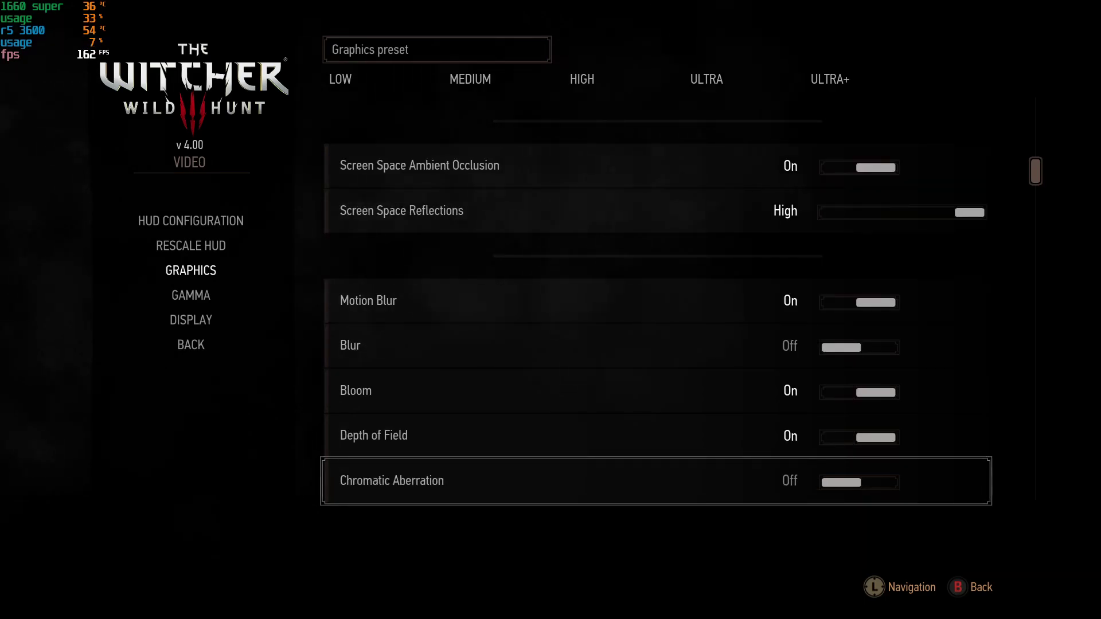
key(Down)
key(Down)
Check Vignetting, Light Shafts, HairWorks On at AA 8 High, and Shadow Quality at Medium
key(Up)
key(Up)
key(Down)
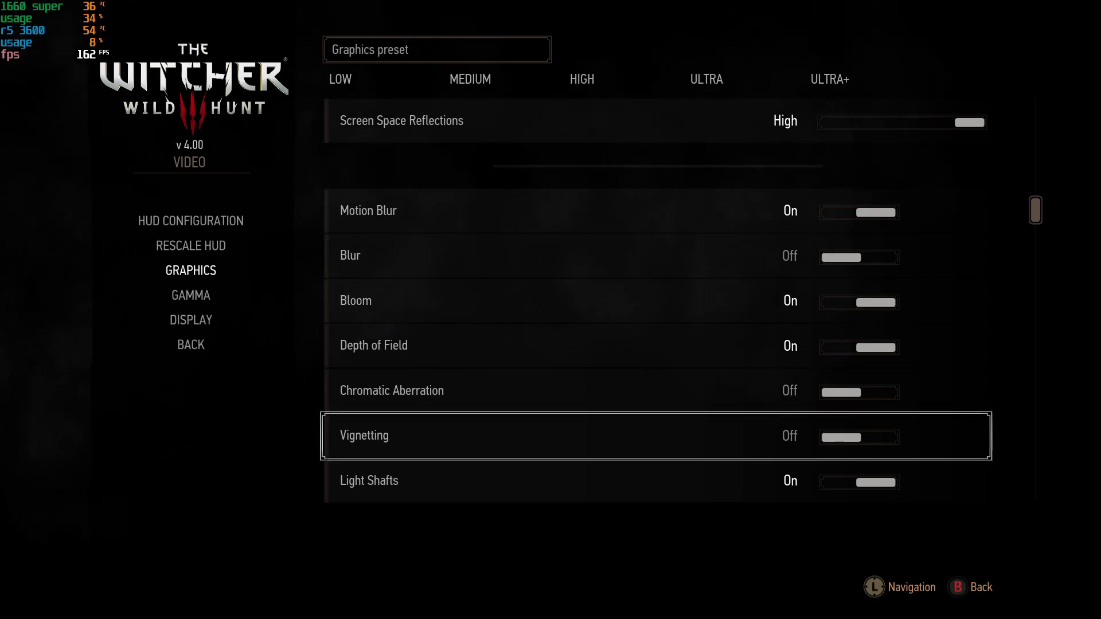
key(Down)
key(Down)
key(Down)
key(Down)
key(Down)
key(Down)
key(Down)
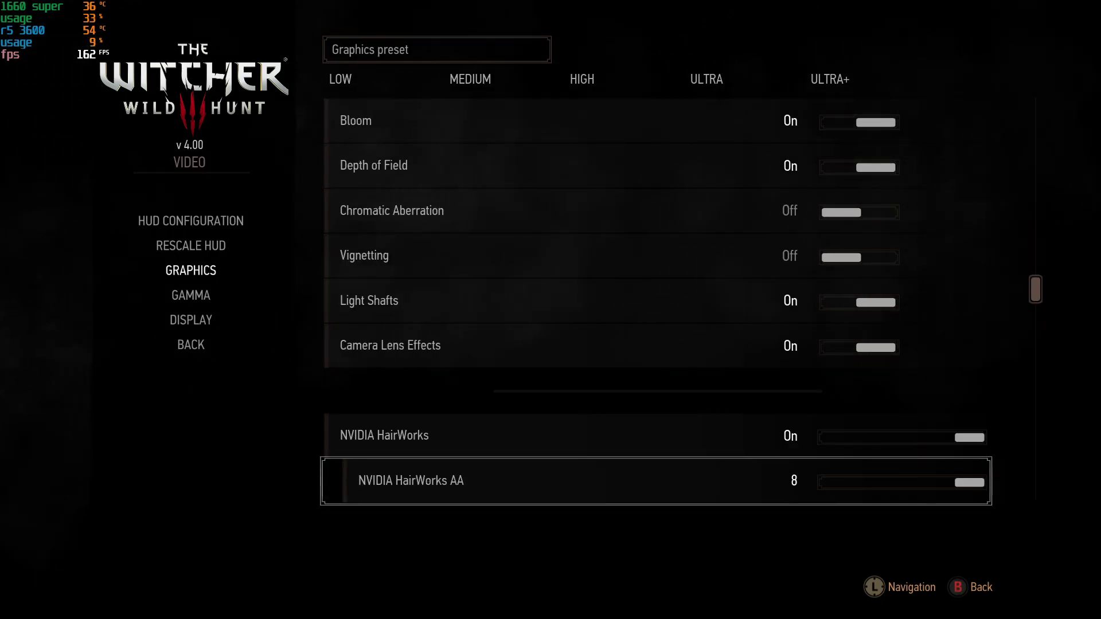
key(Down)
key(Up)
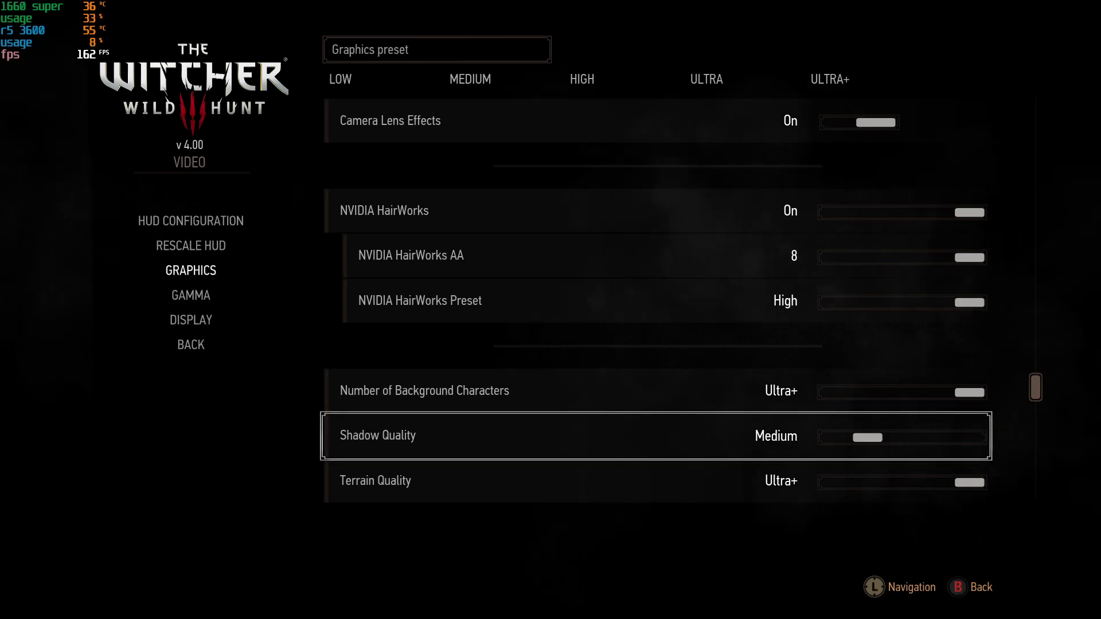
Select Terrain Quality (Ultra+), then view Water Quality High and Foliage Visibility Range Medium
click(655, 481)
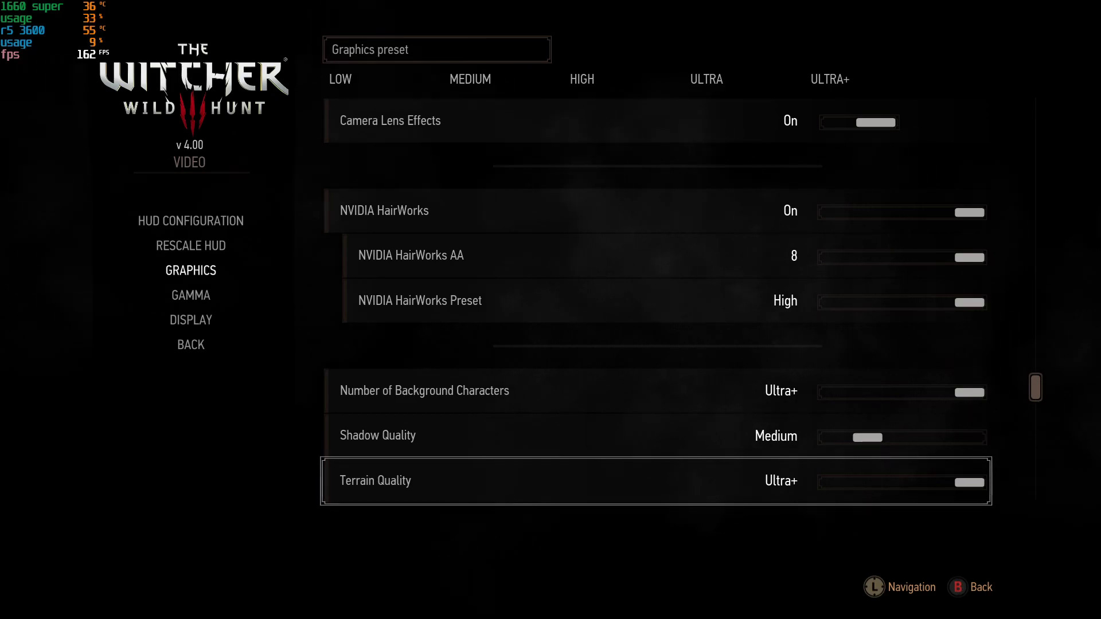
key(Down)
key(Down)
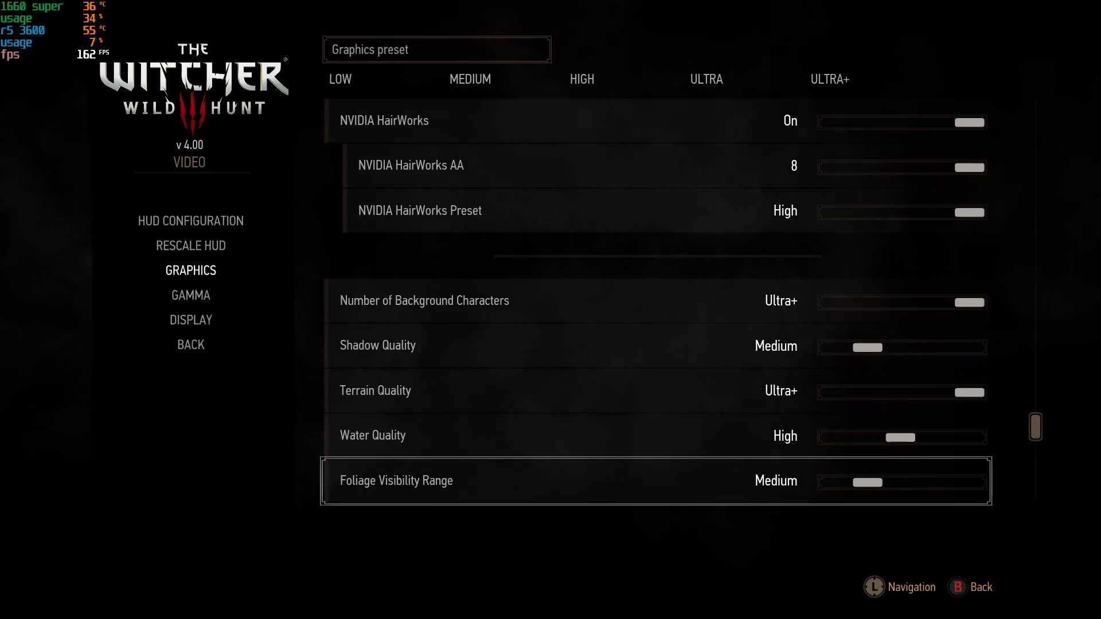
Confirm Grass Density, Texture Quality and Detail Level are all set to Ultra+
key(Down)
key(Up)
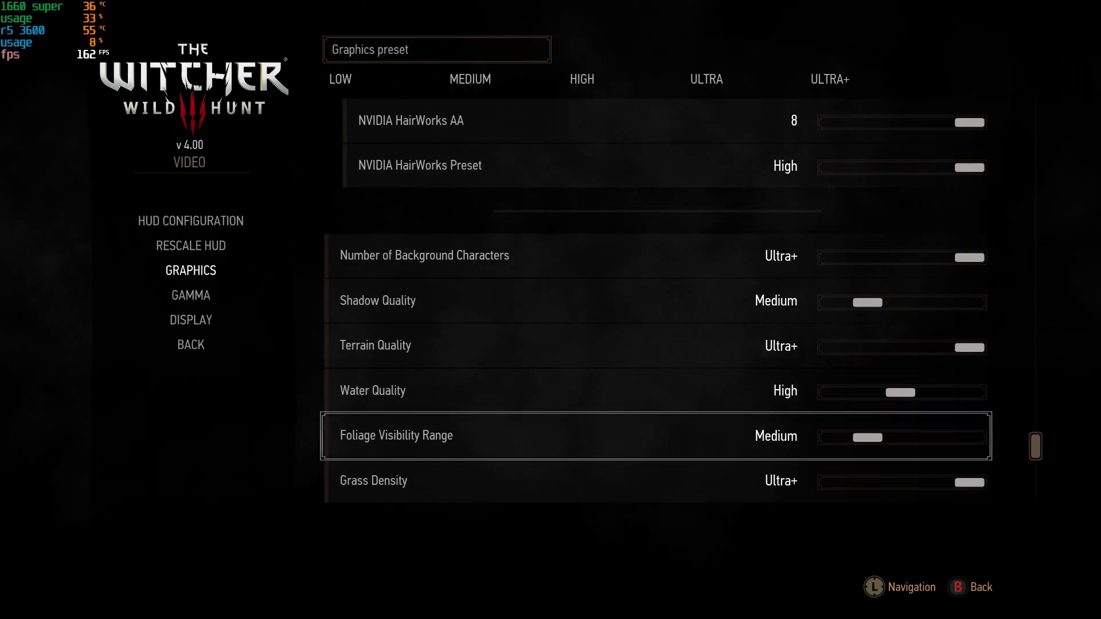
key(Down)
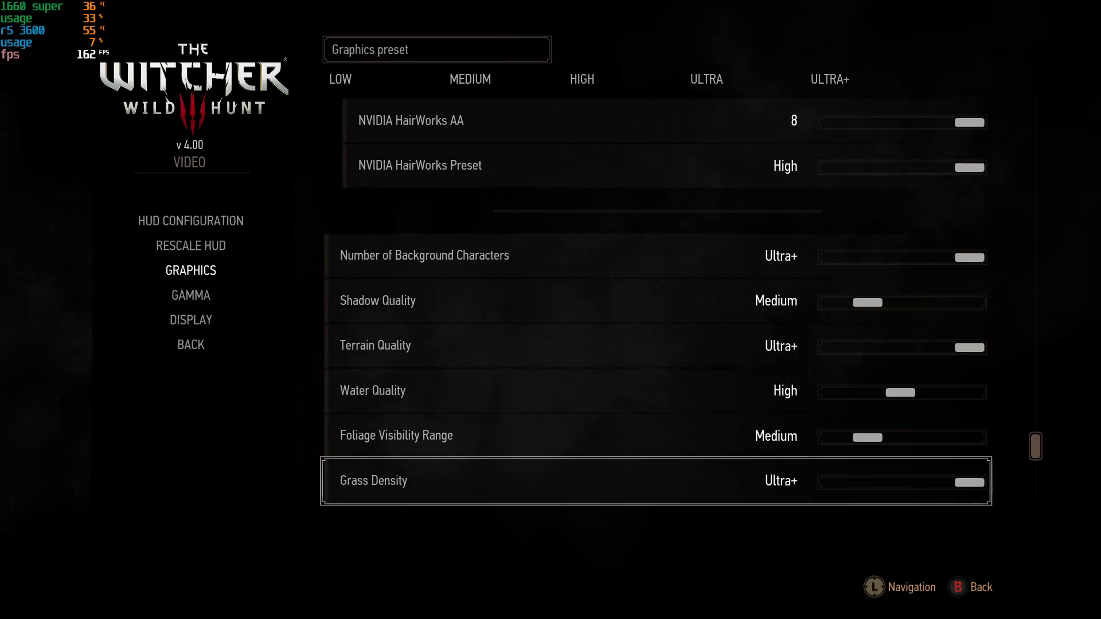
key(Down)
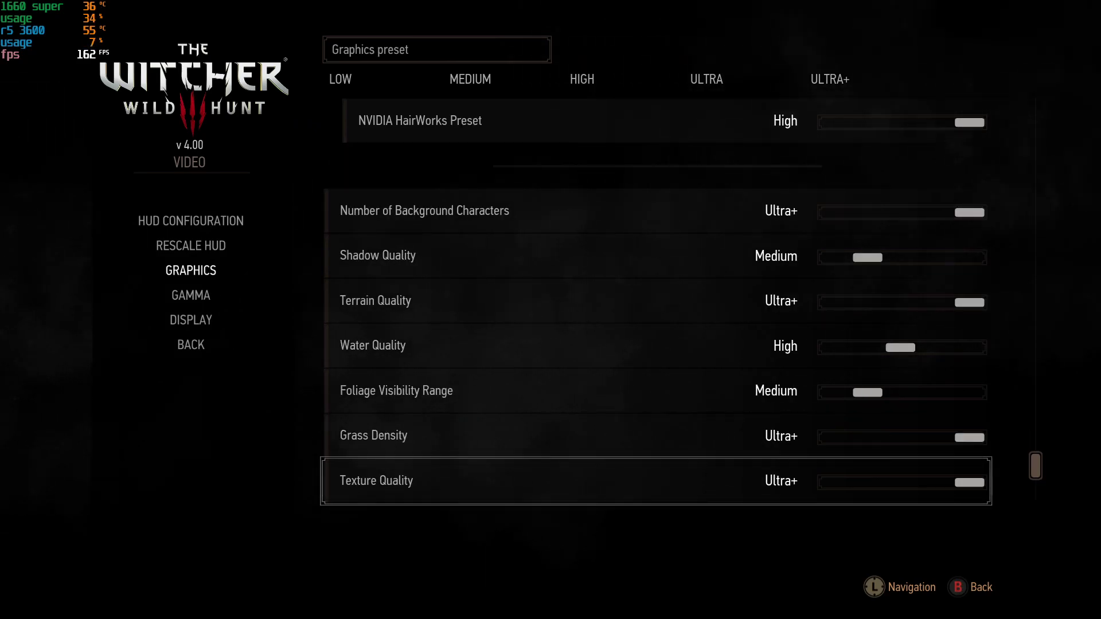
key(Down)
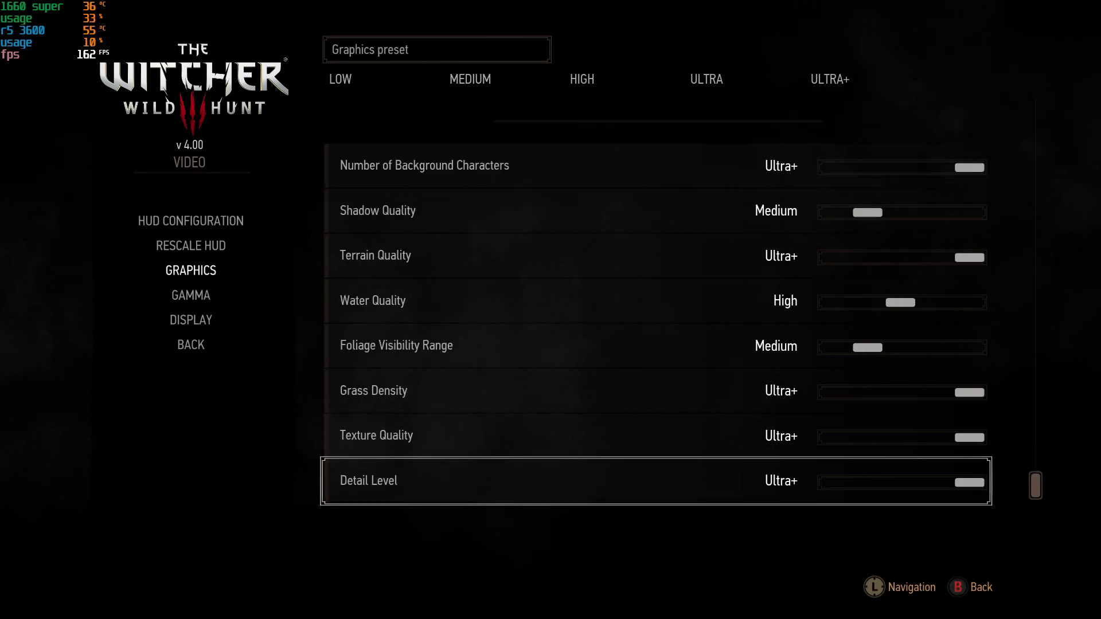
Move back up past Background Characters, Depth of Field and Sharpening to the Graphics preset row
key(Up)
key(Up)
key(Up)
key(Up)
key(Up)
key(Up)
key(Up)
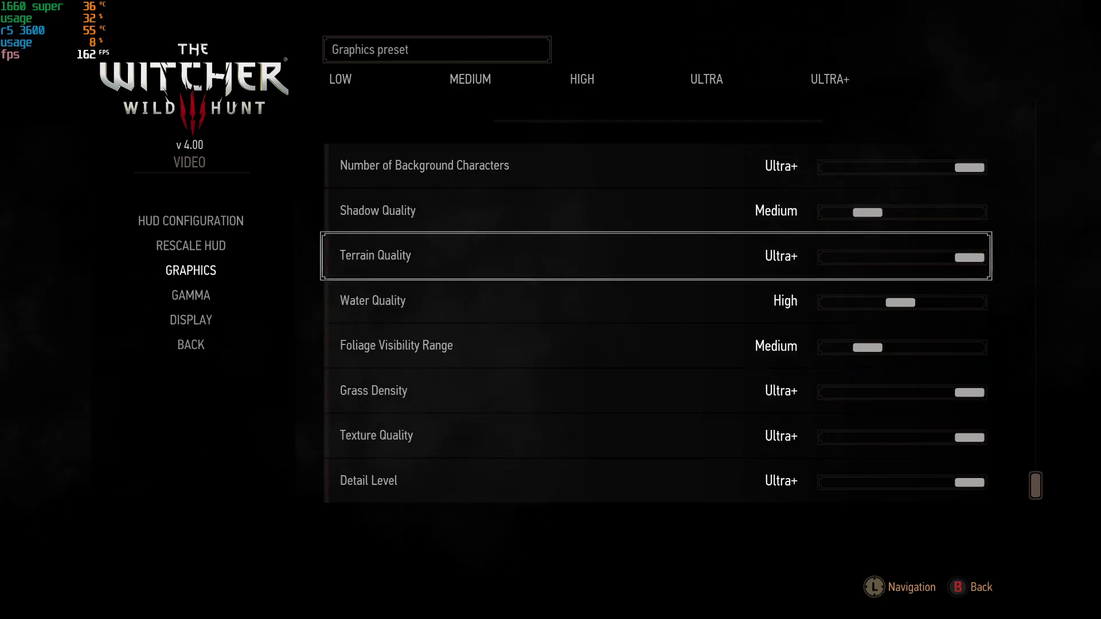
key(Up)
key(Up)
key(Up)
key(Up)
key(Up)
key(Up)
key(Up)
key(Up)
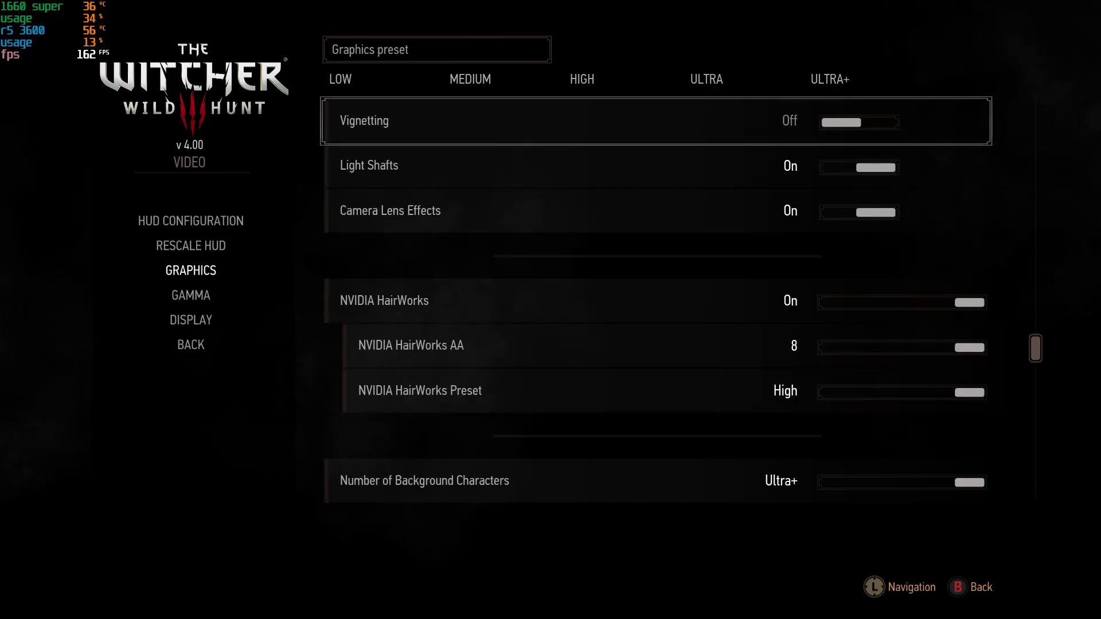
key(Up)
key(Up)
key(Up)
key(Up)
key(Up)
key(Up)
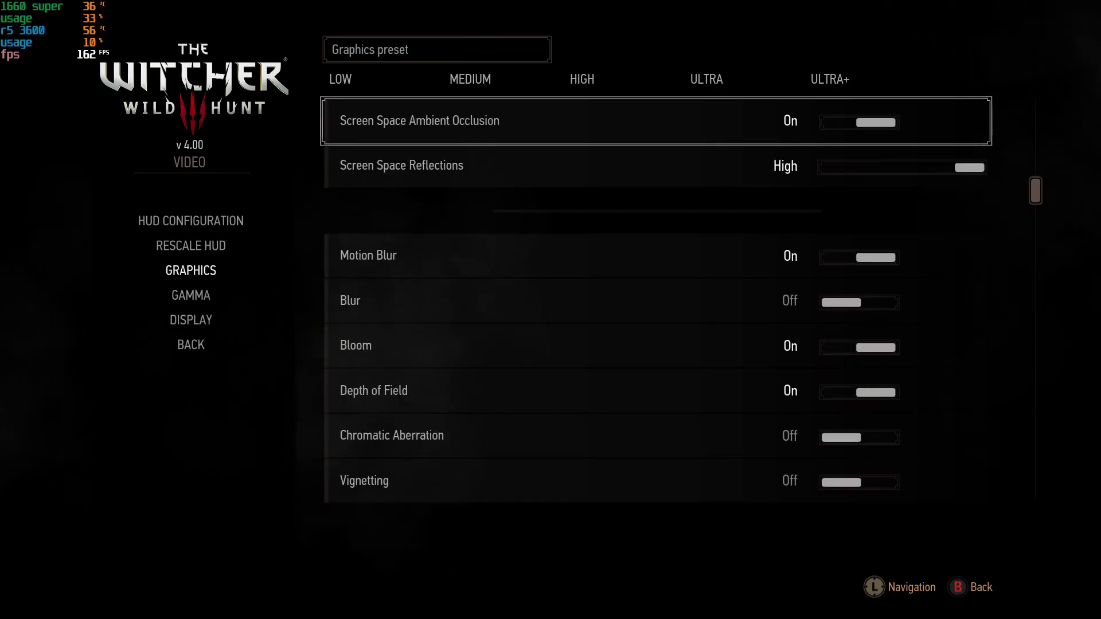
key(Up)
key(Up)
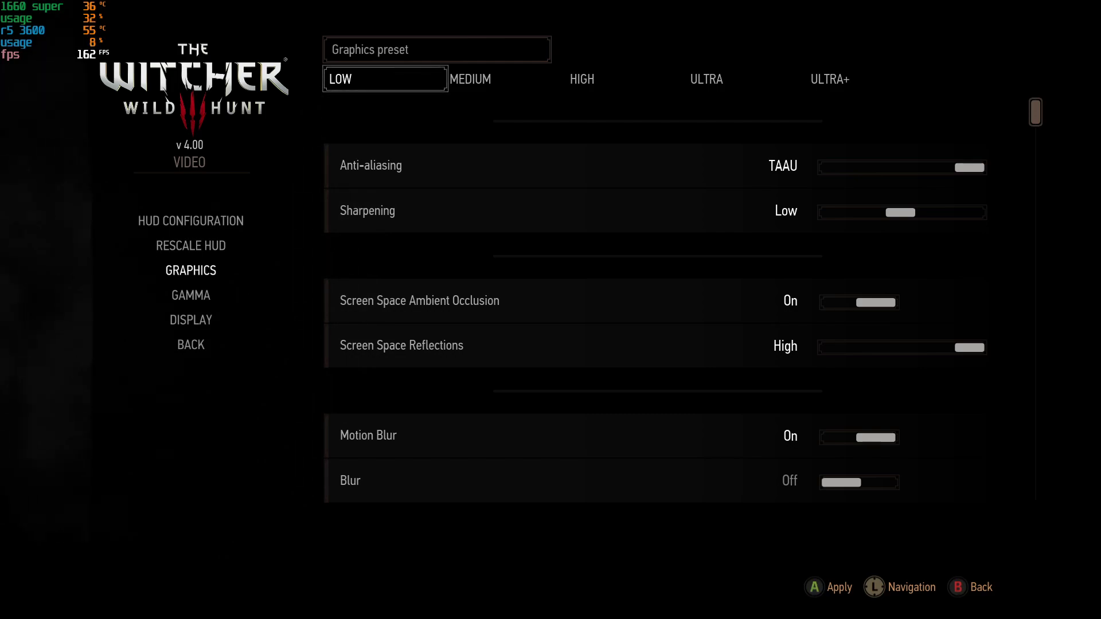
Open the Display settings and confirm Full Screen mode with VSync On
key(Escape)
key(Down)
key(Down)
key(Return)
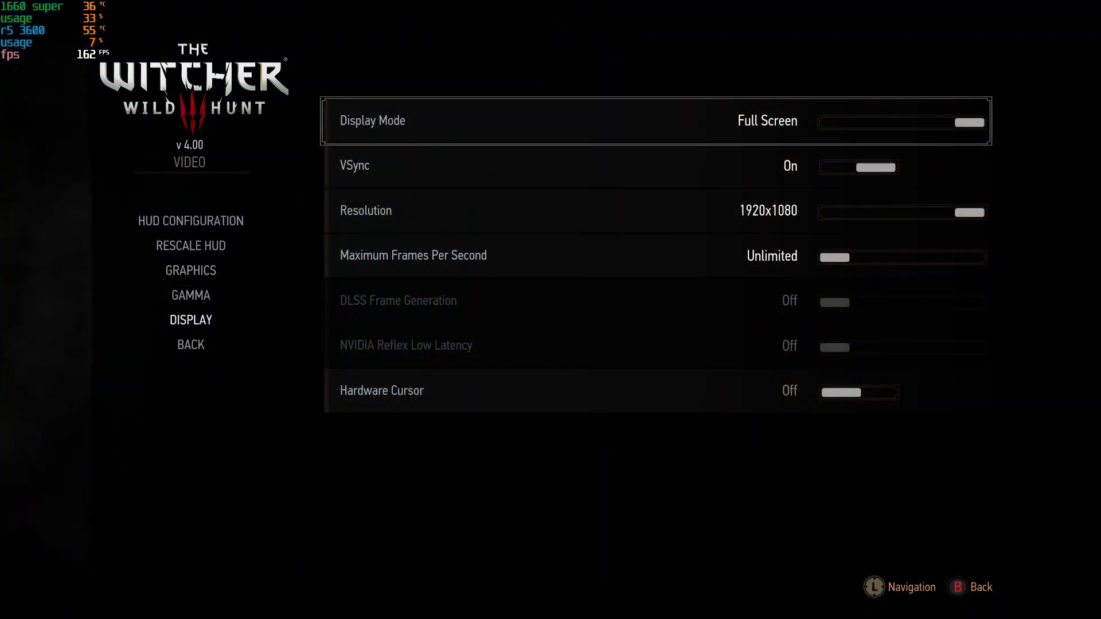
key(Down)
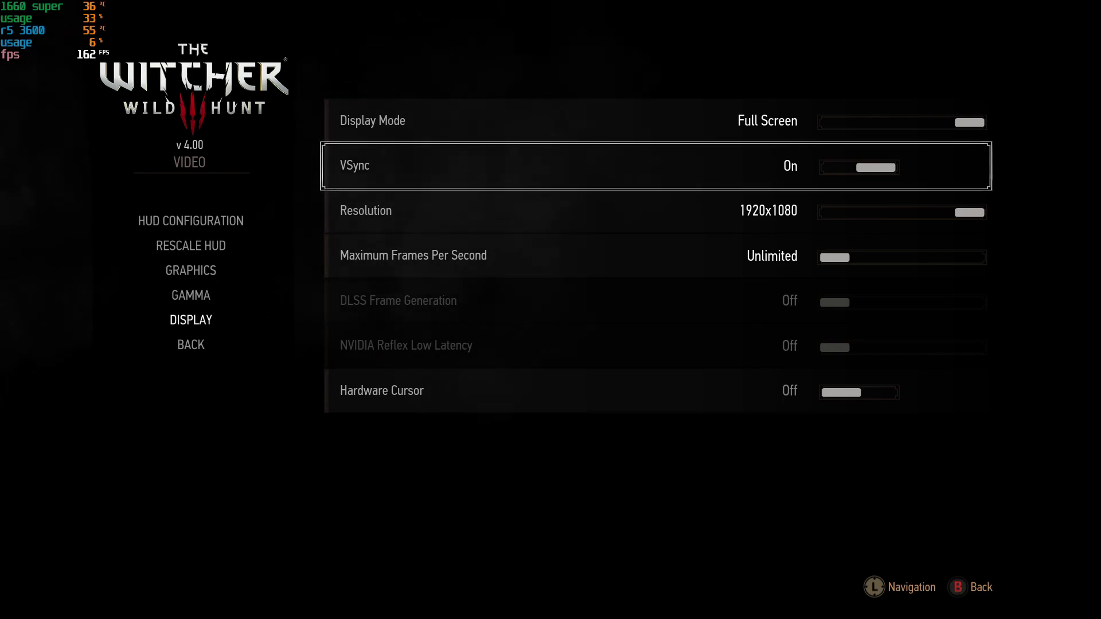
Check the frame limit and 1920x1080 resolution, then return to the main menu
key(Down)
key(Down)
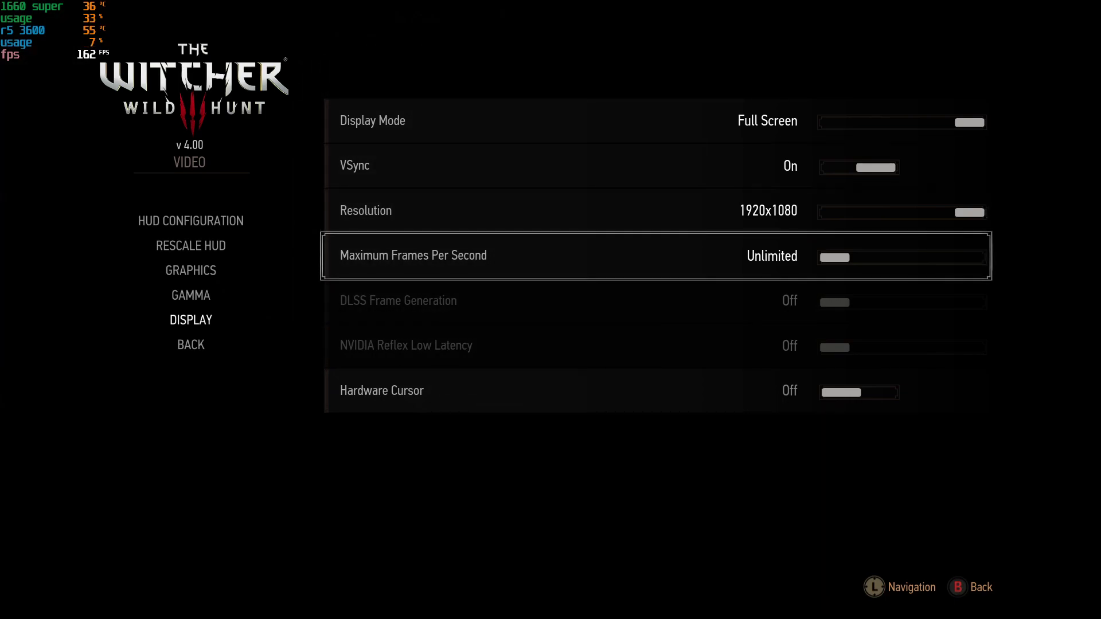
key(Up)
key(Down)
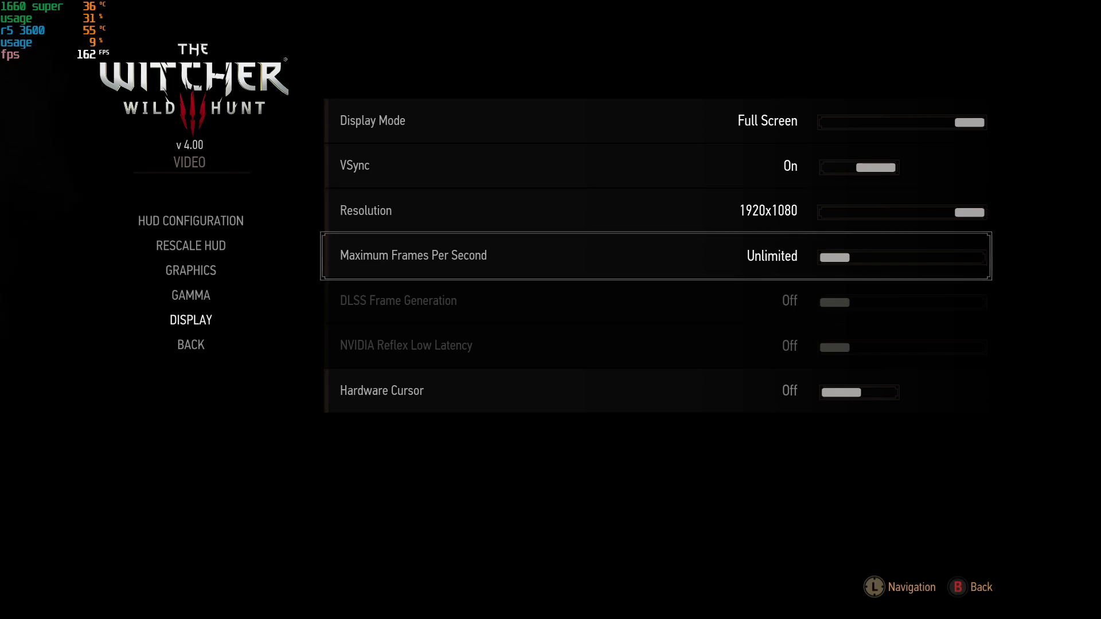
key(Up)
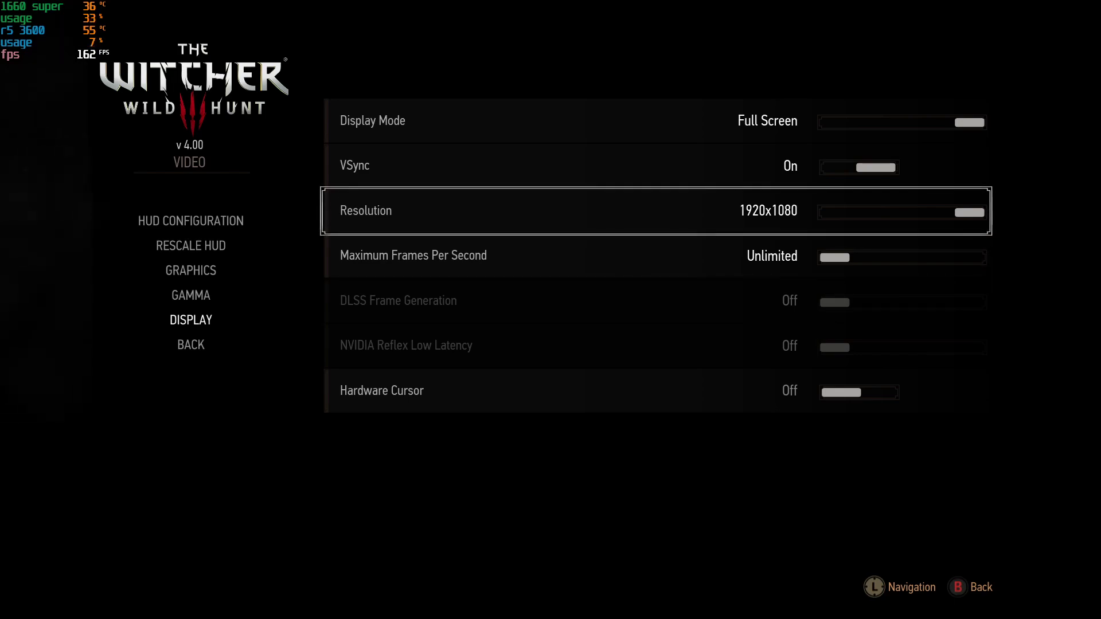
key(Escape)
key(Escape)
key(Escape)
key(Up)
key(Up)
key(Up)
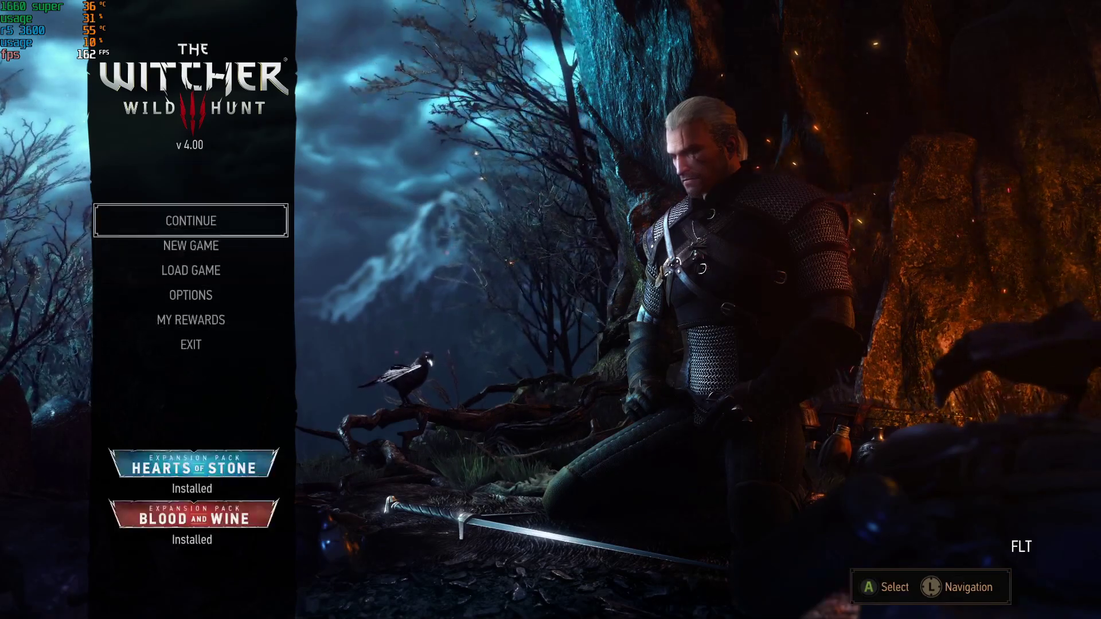